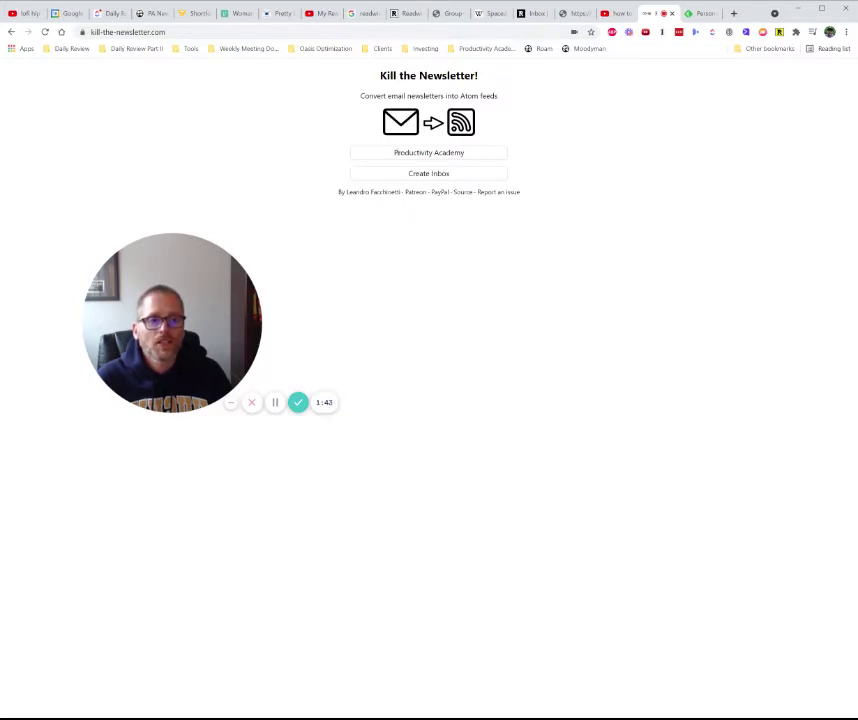
# Create the 'Productivity Academy' inbox and highlight its signup e-mail address and Atom feed URL
pyautogui.press('Tab')
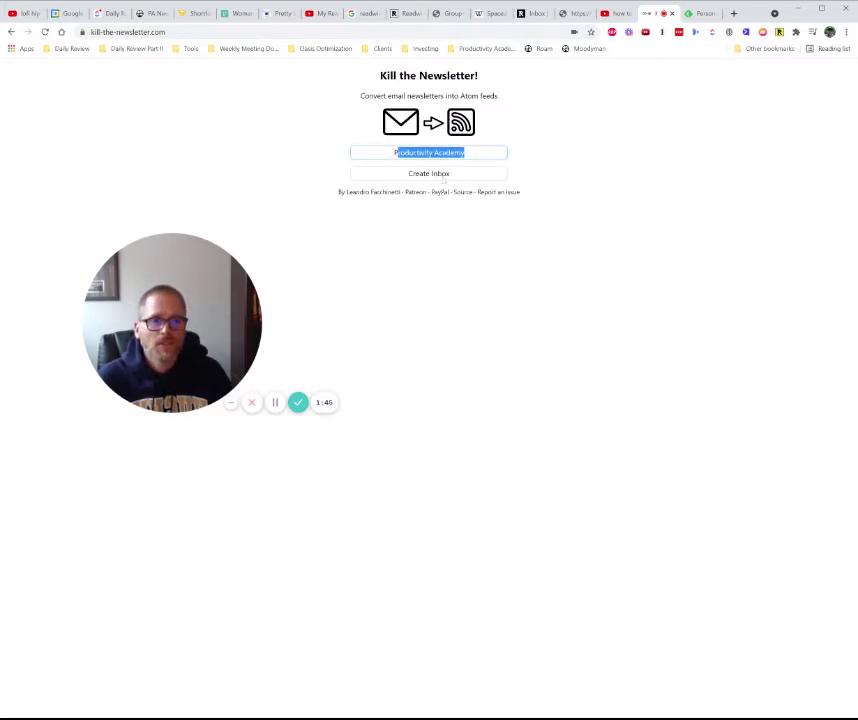
pyautogui.click(443, 174)
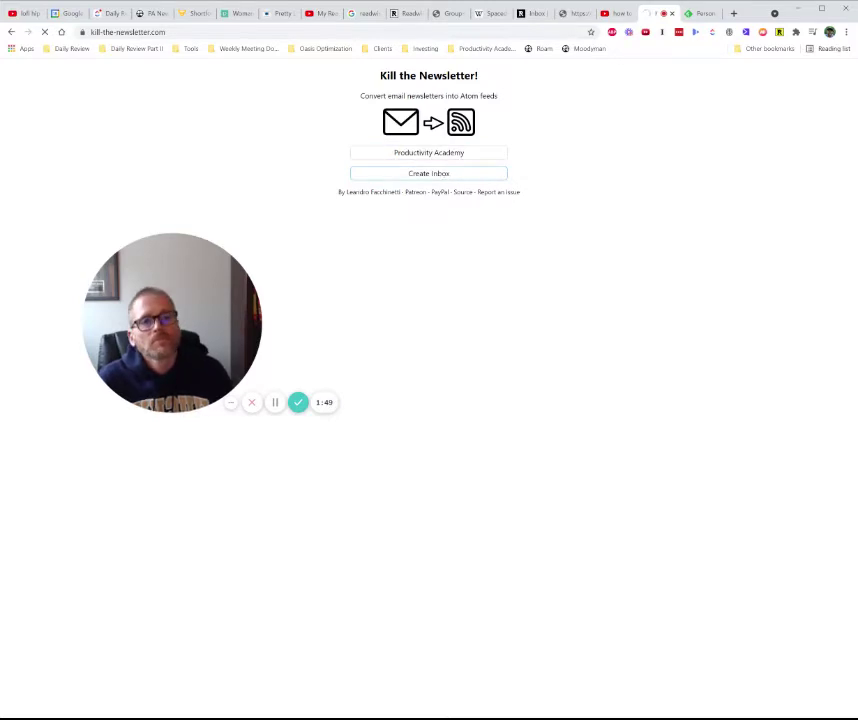
pyautogui.moveTo(393, 169); pyautogui.dragTo(490, 169)
pyautogui.moveTo(371, 180); pyautogui.dragTo(491, 180)
pyautogui.moveTo(540, 223); pyautogui.dragTo(401, 223)
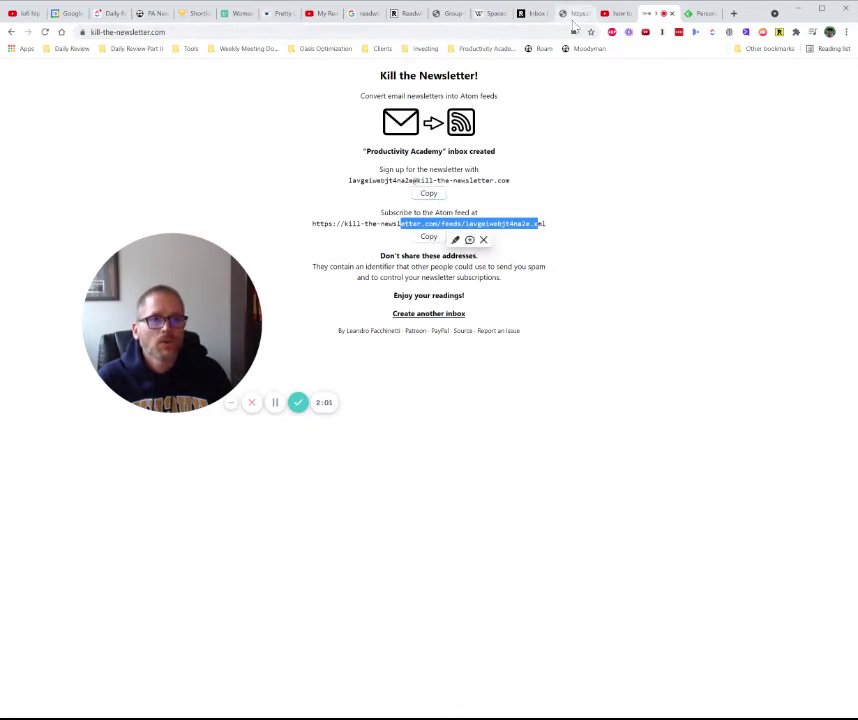
# On the Productivity Academy site, go to the Daily Review Template signup page
pyautogui.click(574, 13)
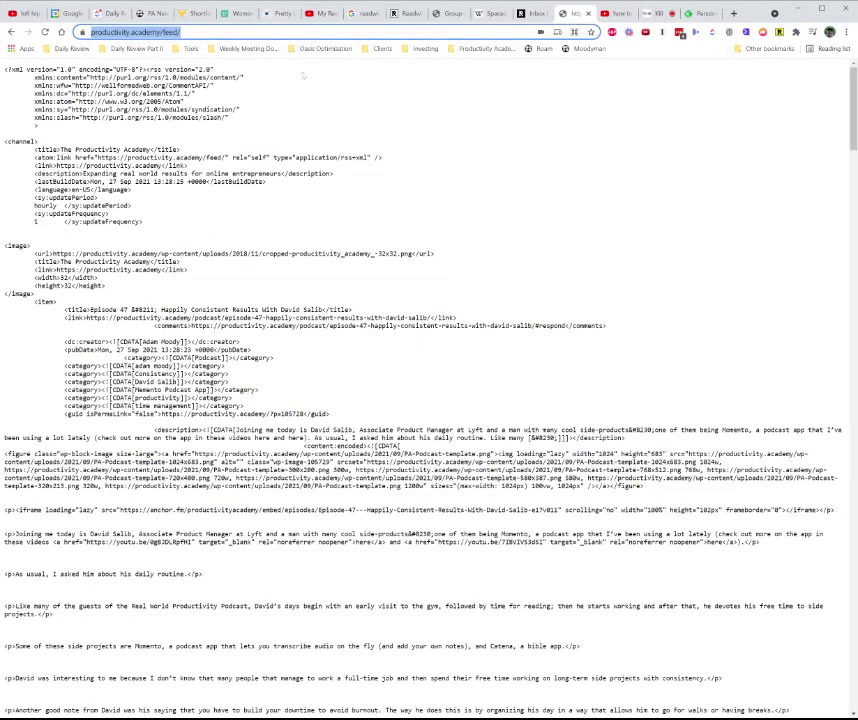
pyautogui.click(29, 33)
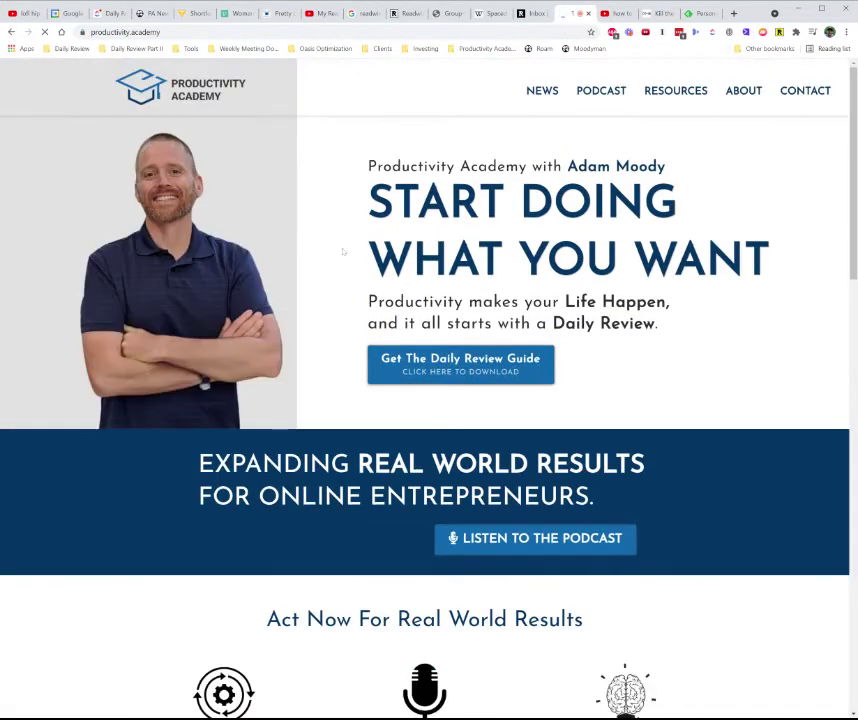
pyautogui.click(391, 371)
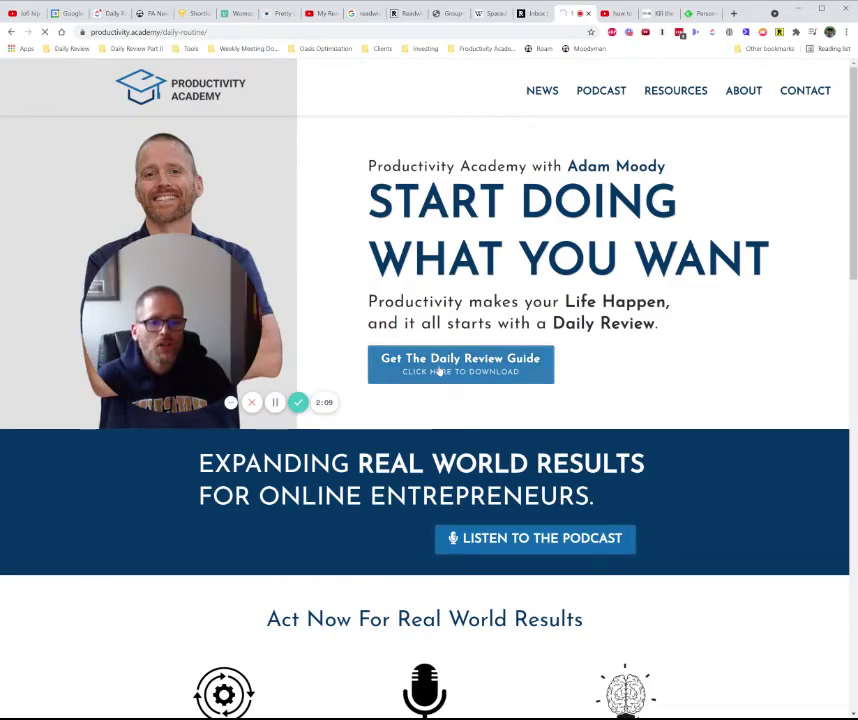
pyautogui.scroll(-15, 387, 351)
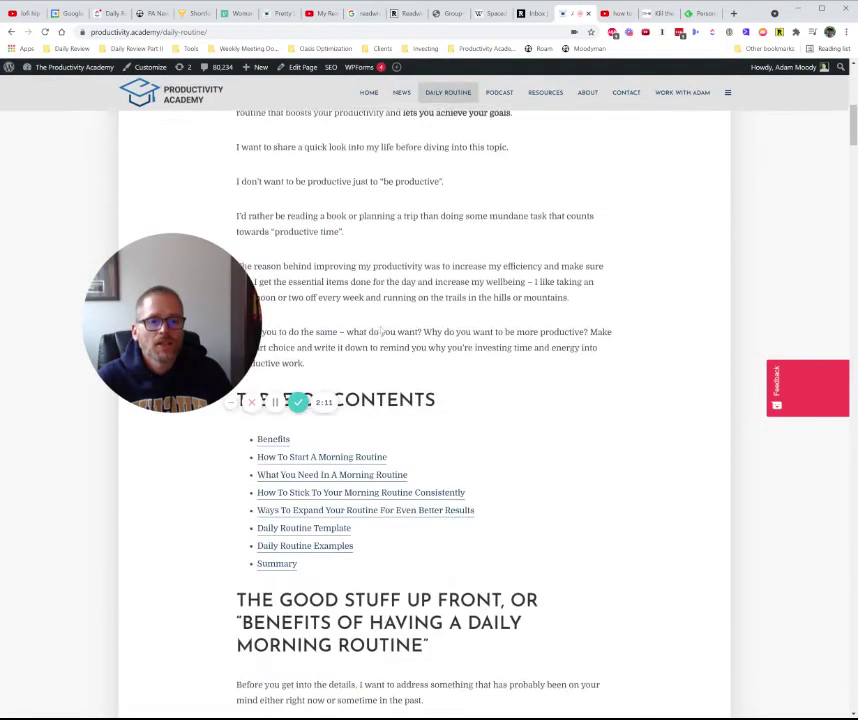
pyautogui.scroll(-20, 393, 326)
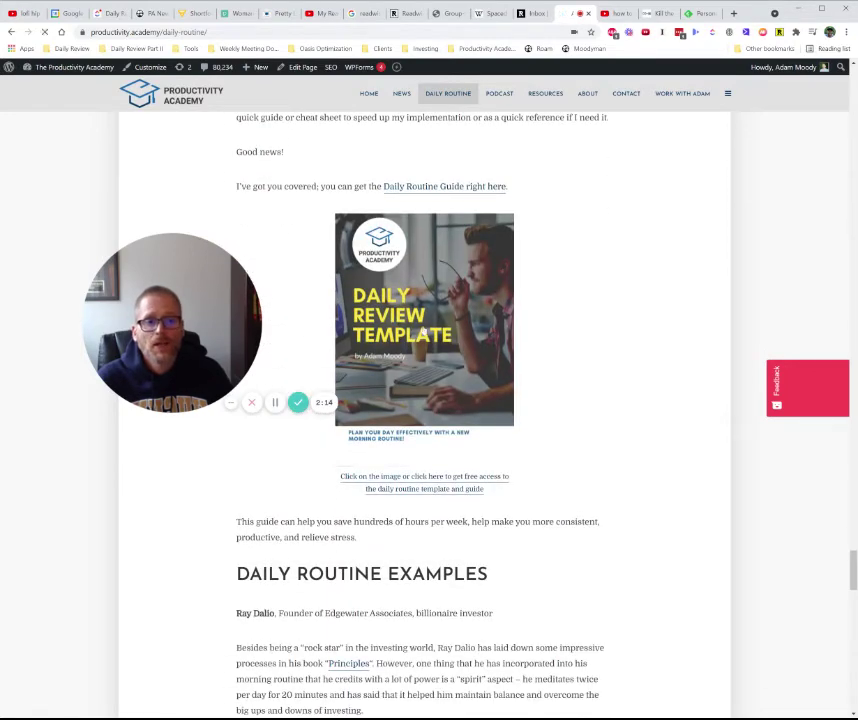
pyautogui.click(409, 314)
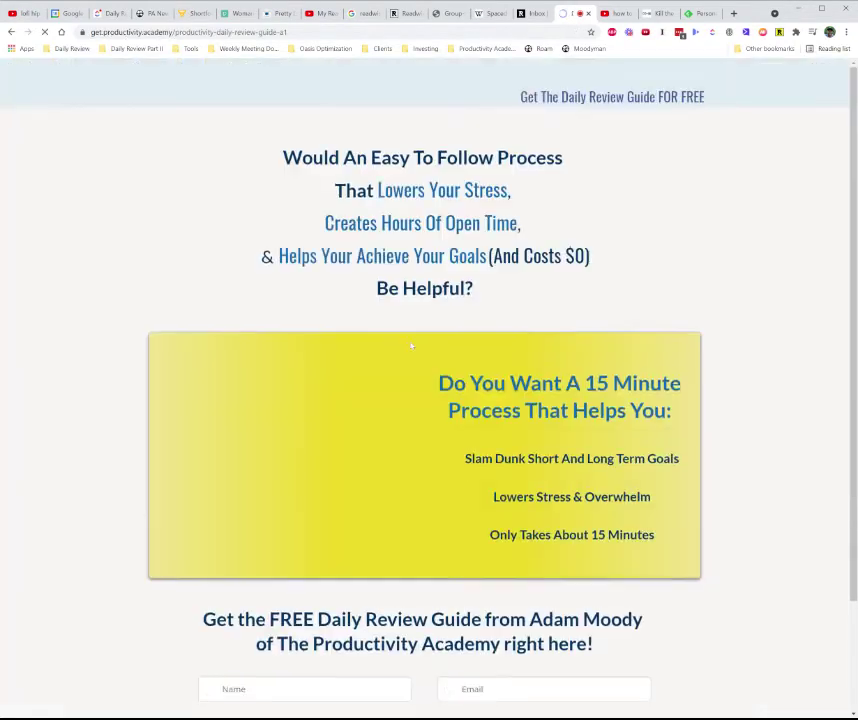
pyautogui.scroll(-3, 403, 333)
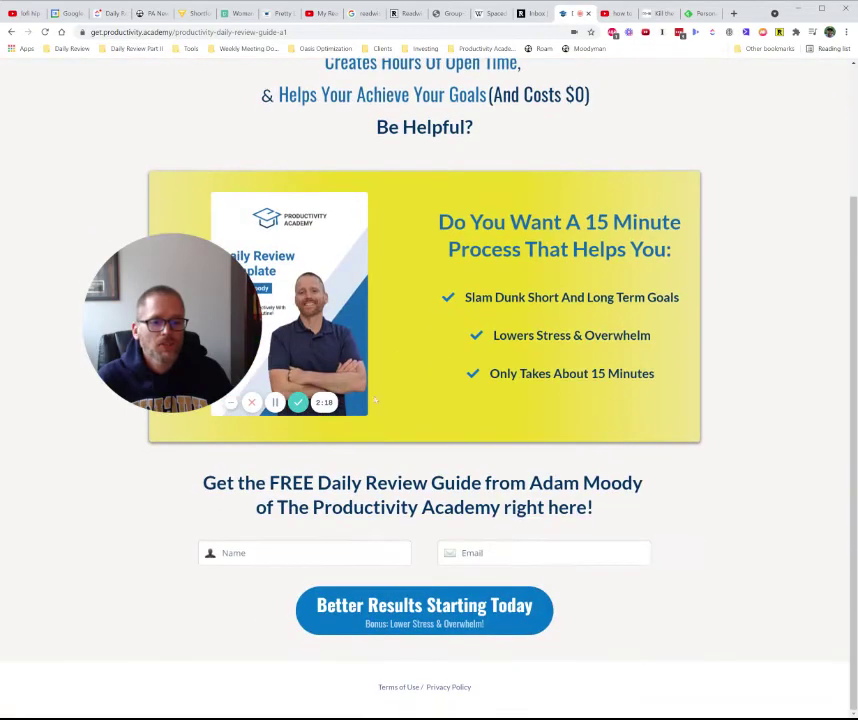
# Submit the signup form with a first name and the pasted inbox address, then return to Kill the Newsletter
pyautogui.write('Adam')
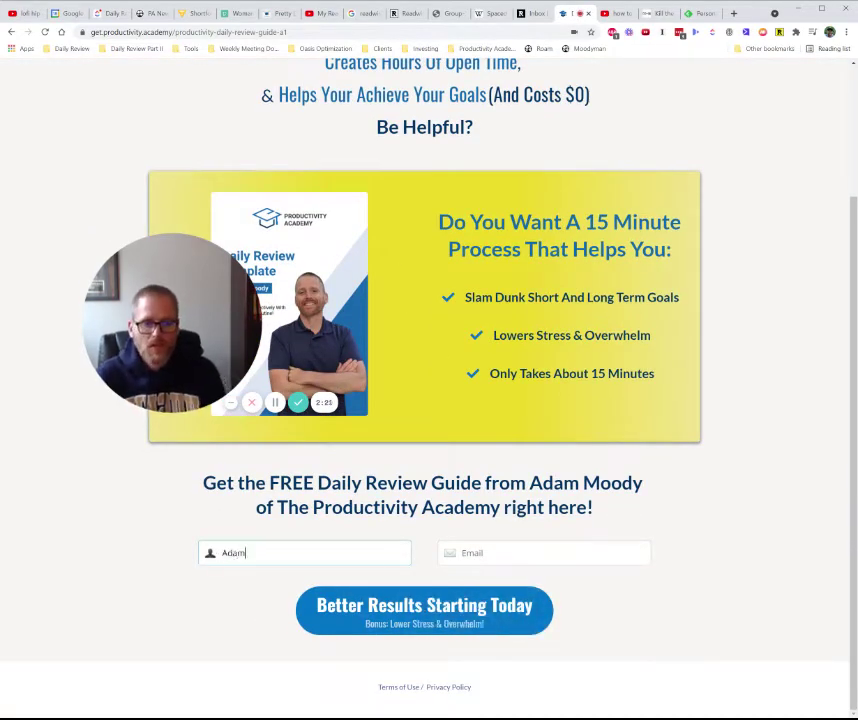
pyautogui.press('Tab')
pyautogui.hotkey('ctrl', 'v')
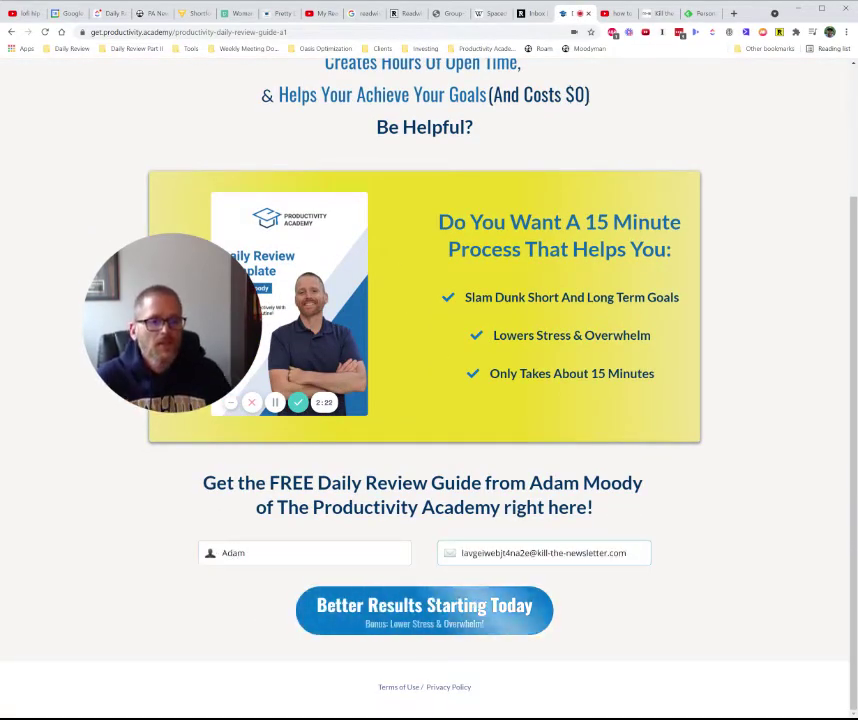
pyautogui.click(437, 604)
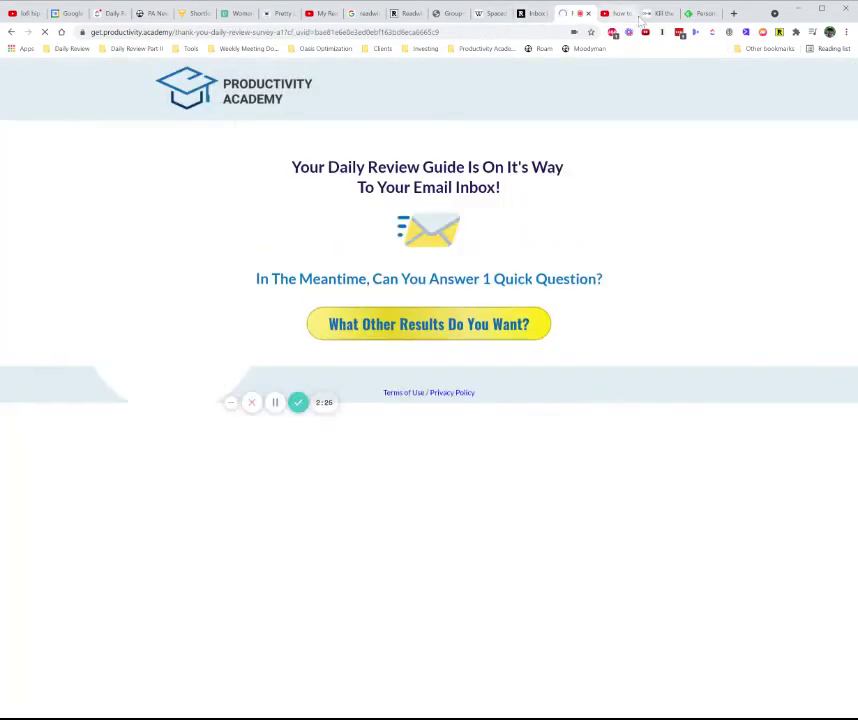
pyautogui.click(648, 14)
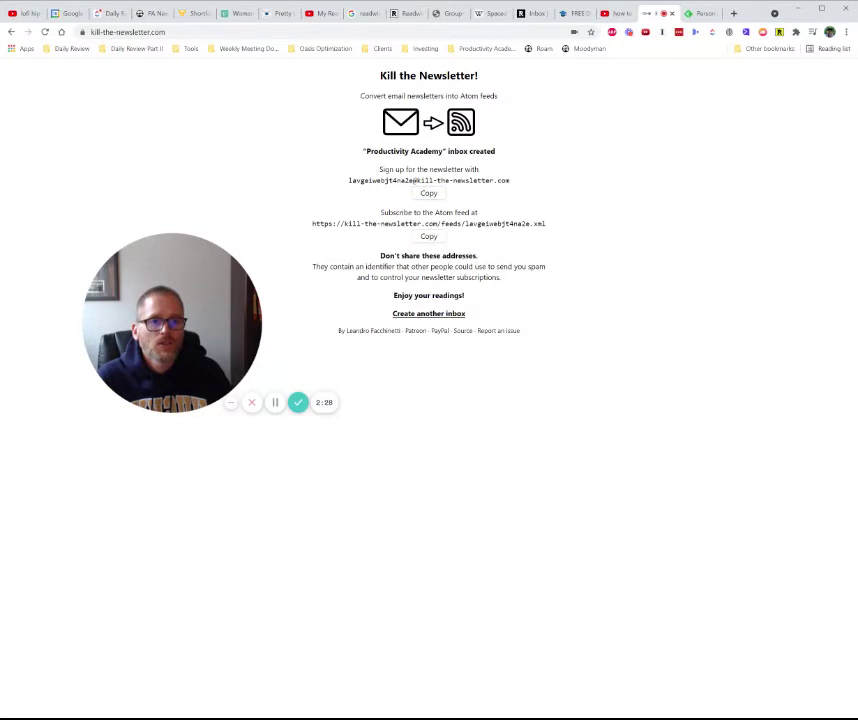
# Point out the signup address and feed URL, then copy the Atom feed URL
pyautogui.moveTo(399, 180); pyautogui.dragTo(474, 181)
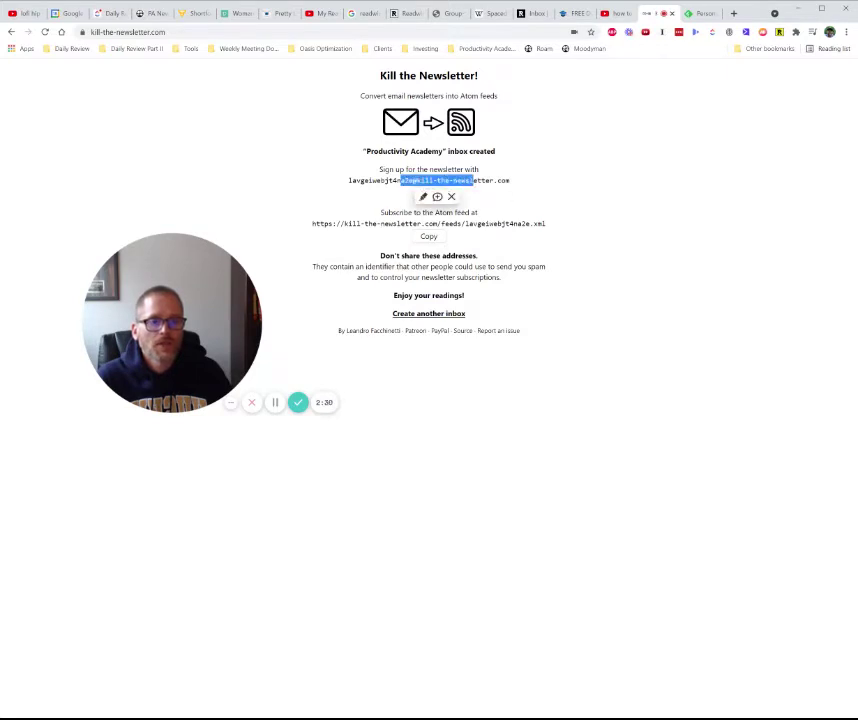
pyautogui.moveTo(383, 223); pyautogui.dragTo(504, 223)
pyautogui.click(385, 237)
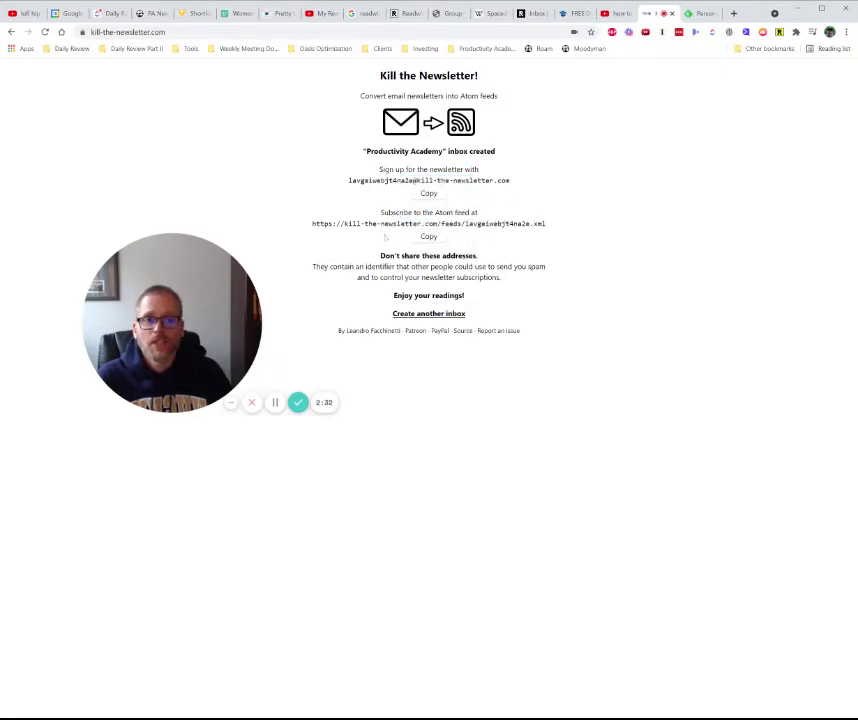
pyautogui.moveTo(381, 180); pyautogui.dragTo(495, 180)
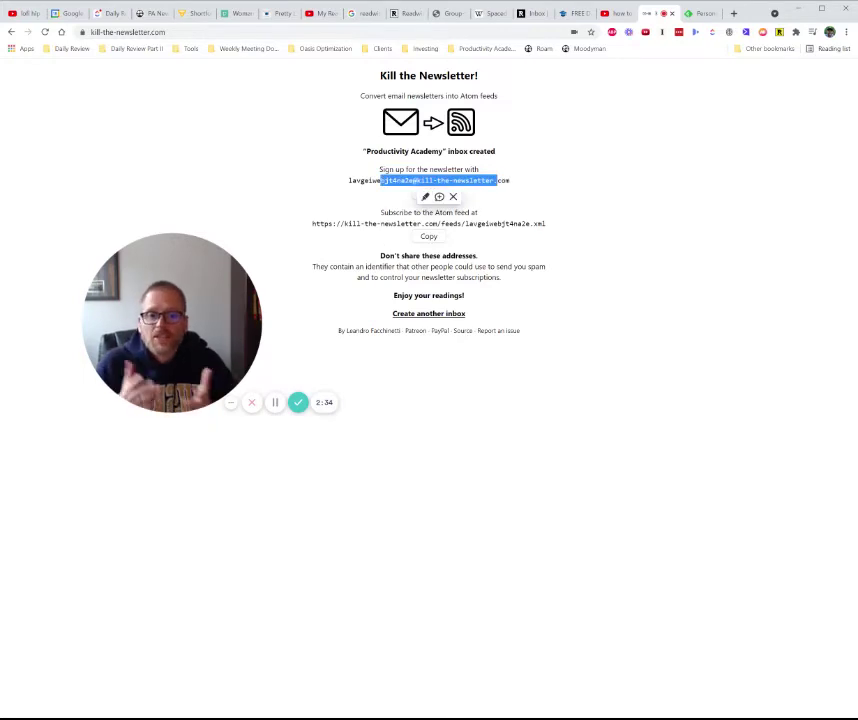
pyautogui.moveTo(383, 223); pyautogui.dragTo(461, 223)
pyautogui.click(438, 243)
pyautogui.click(432, 238)
# Switch to Feedly's Personal feed and open the Follow New Sources discover page
pyautogui.click(700, 15)
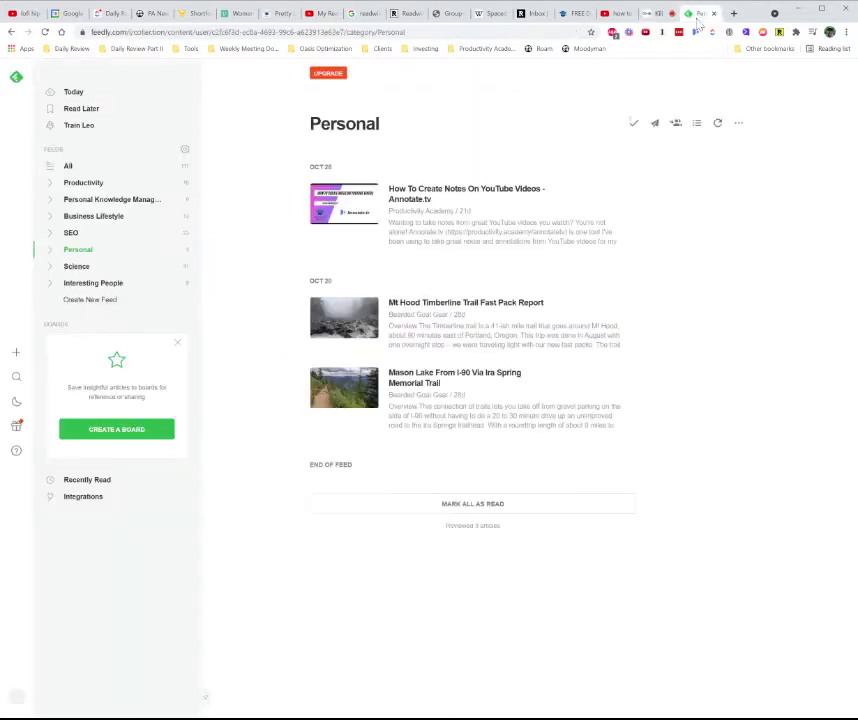
pyautogui.moveTo(184, 329); pyautogui.dragTo(164, 602)
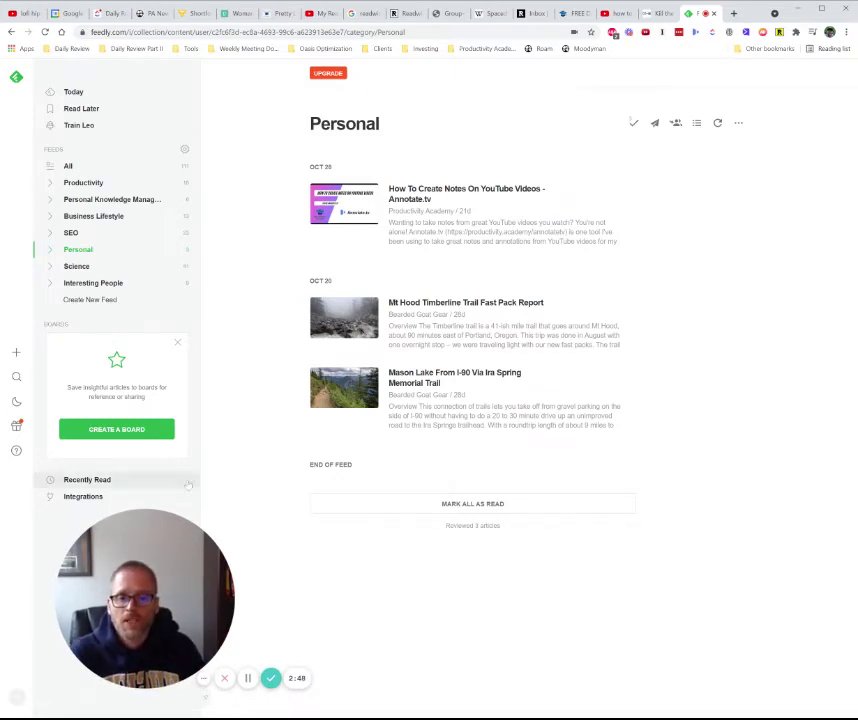
pyautogui.moveTo(158, 553); pyautogui.dragTo(249, 516)
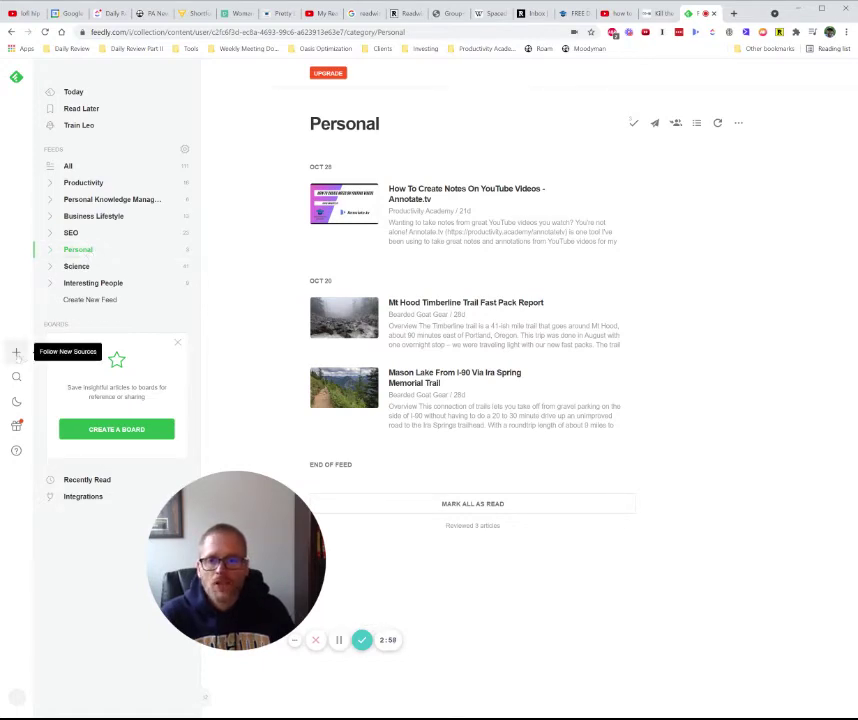
pyautogui.click(16, 352)
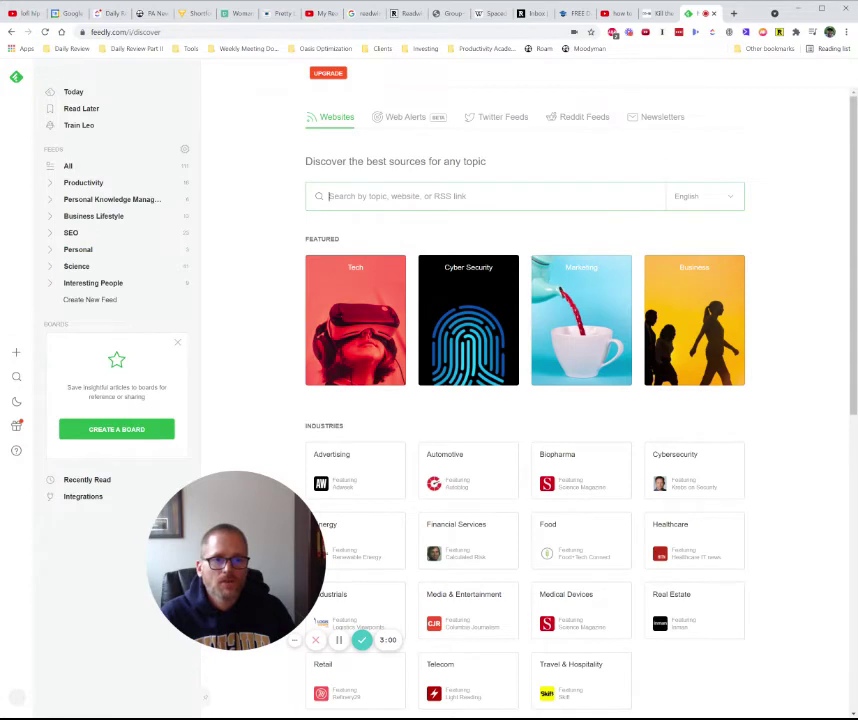
# Search the pasted Atom feed URL, follow it in Personal, and view its 'inbox created' item
pyautogui.write('https://kill-the-newsletter.com/feeds/lavge/webjt4na2e.xml')
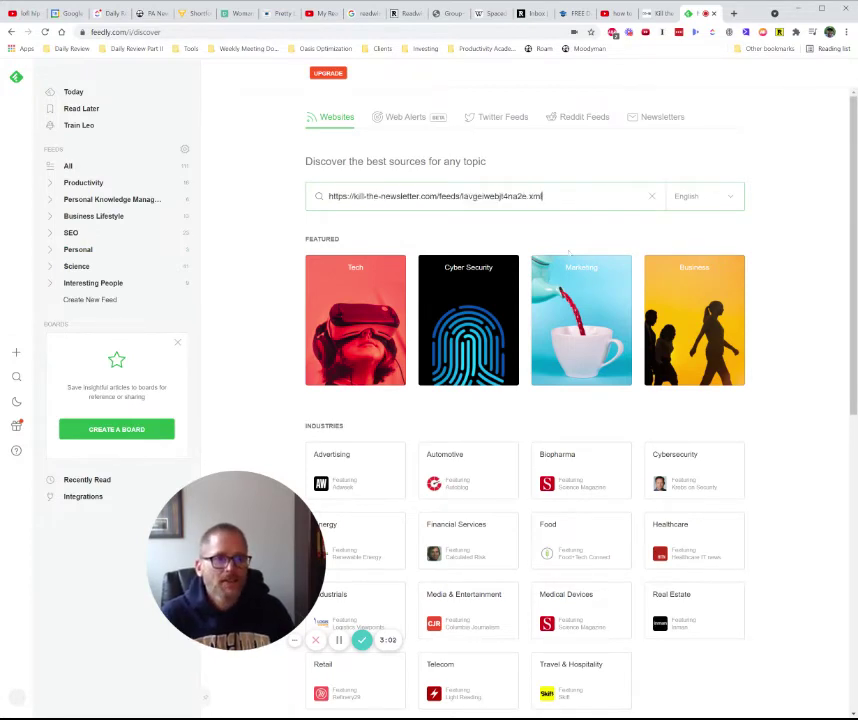
pyautogui.press('Return')
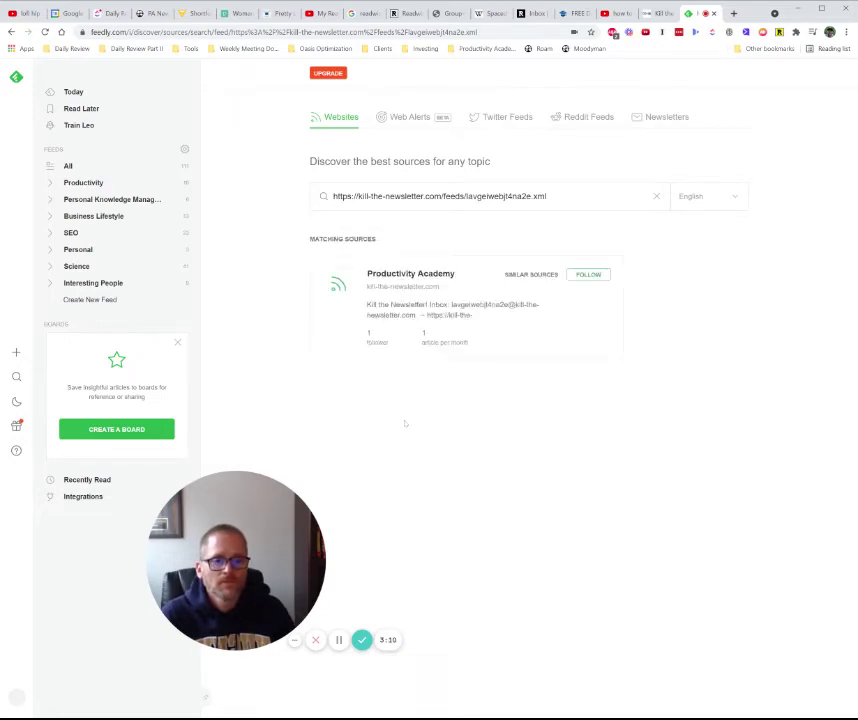
pyautogui.click(589, 276)
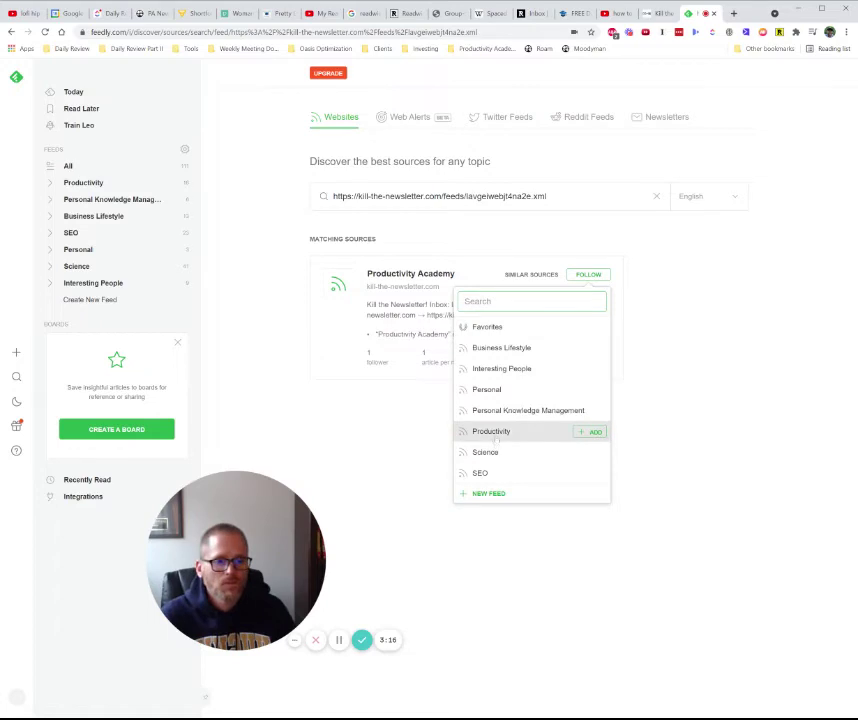
pyautogui.click(585, 390)
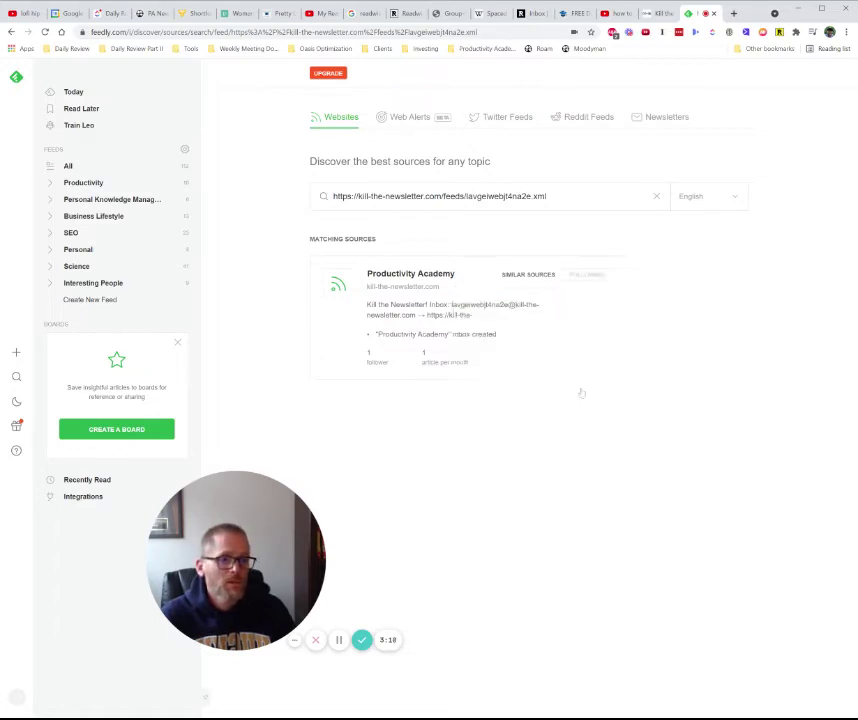
pyautogui.click(80, 249)
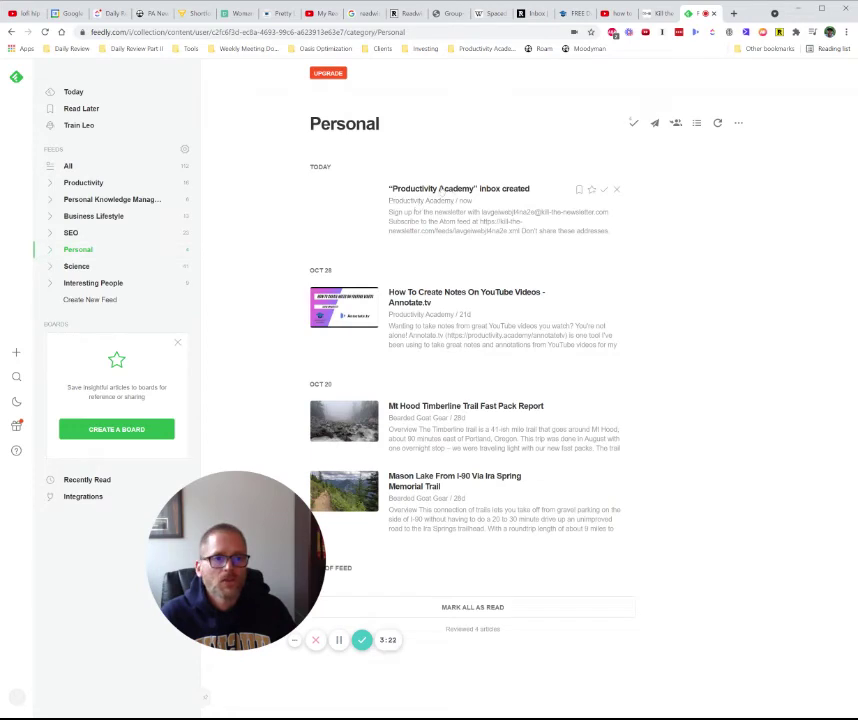
# Scroll through the Personal feed, then return to Feedly's Add Content discover page
pyautogui.moveTo(236, 527); pyautogui.dragTo(258, 222)
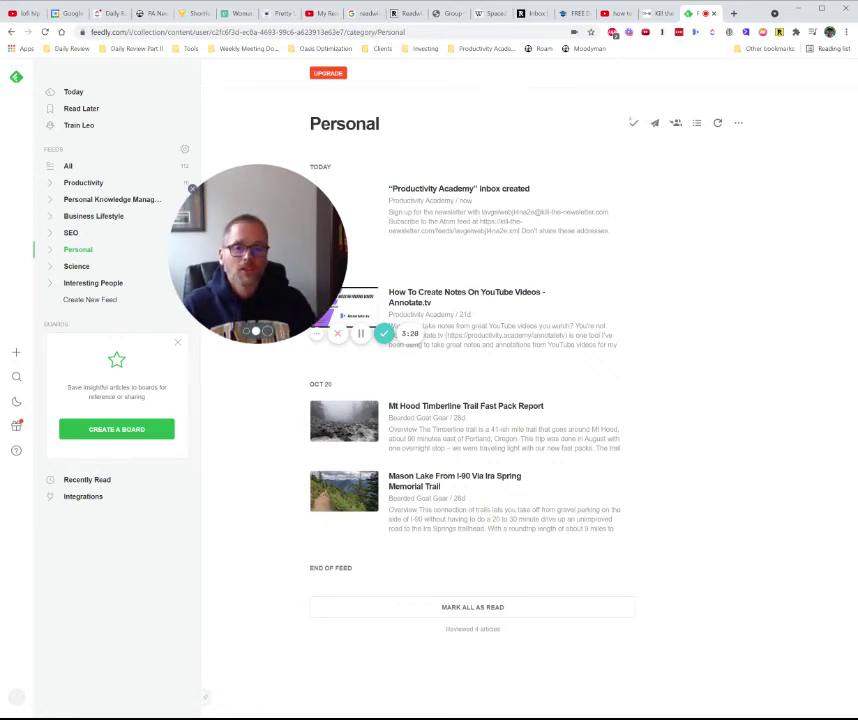
pyautogui.moveTo(258, 222); pyautogui.dragTo(210, 527)
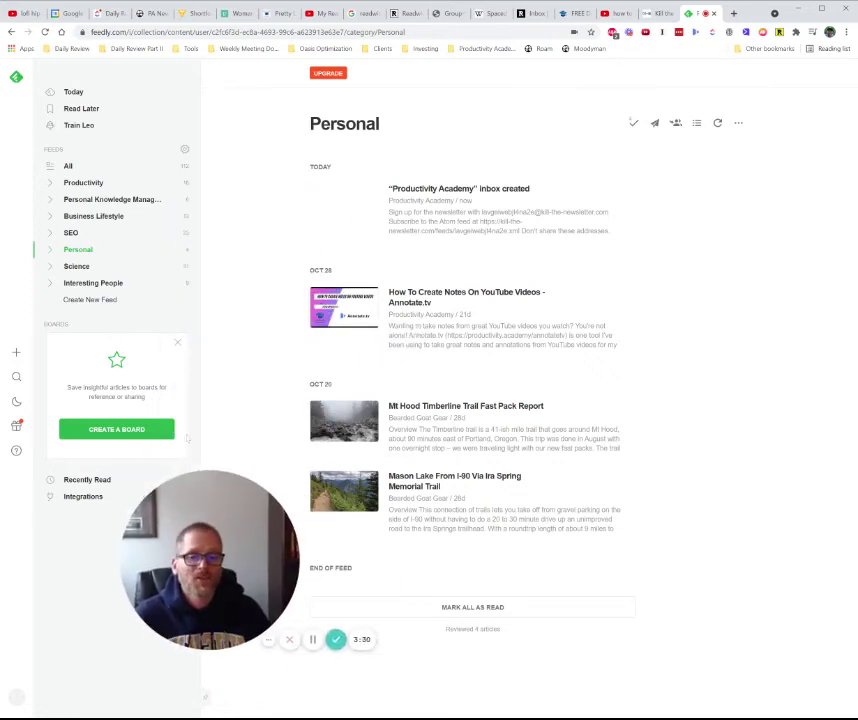
pyautogui.click(16, 352)
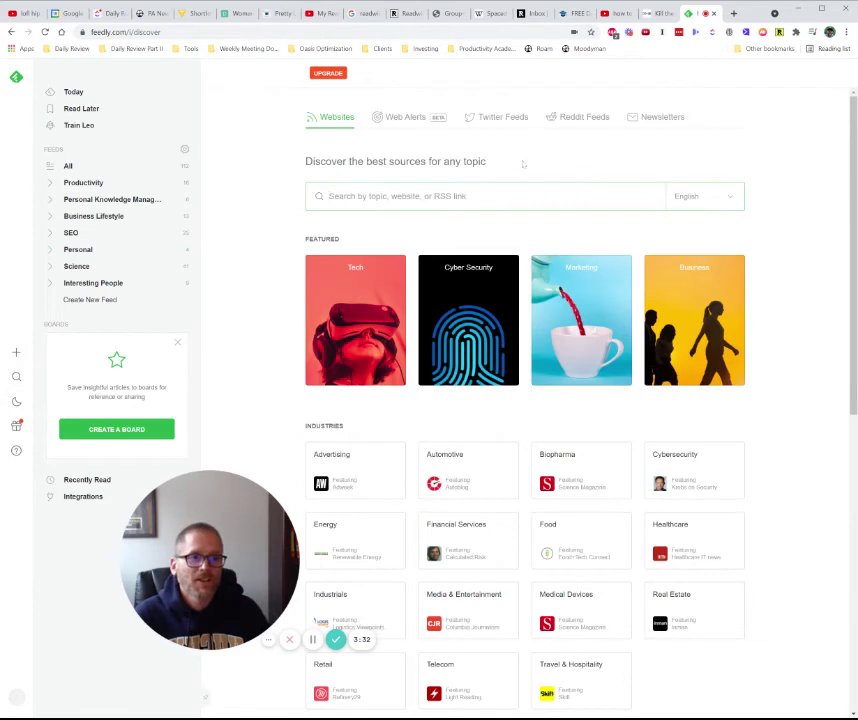
# Open the Newsletters tab, review the paid plans for following newsletters, then go back
pyautogui.click(645, 118)
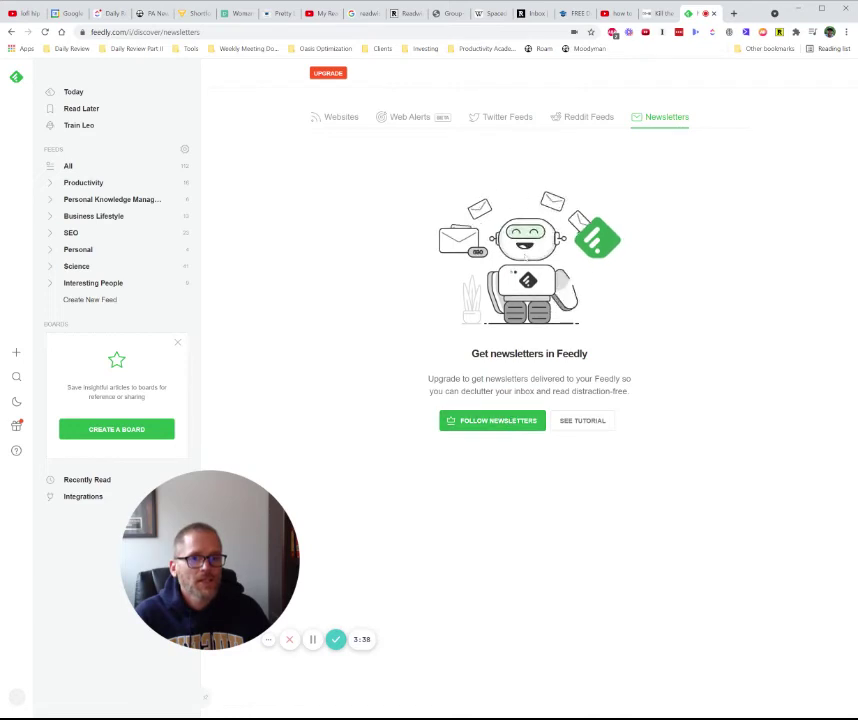
pyautogui.click(514, 424)
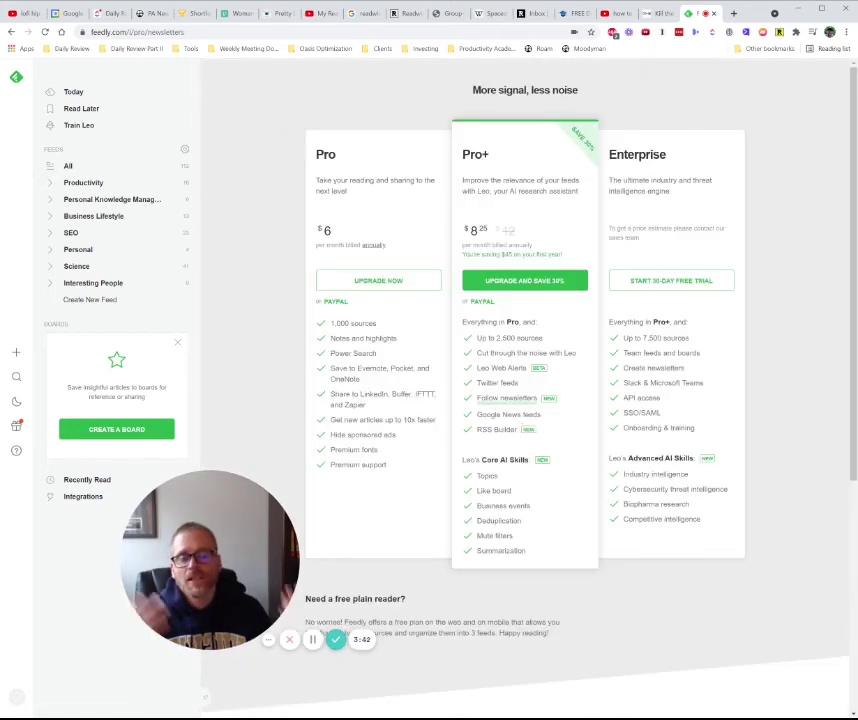
pyautogui.moveTo(196, 546); pyautogui.dragTo(211, 223)
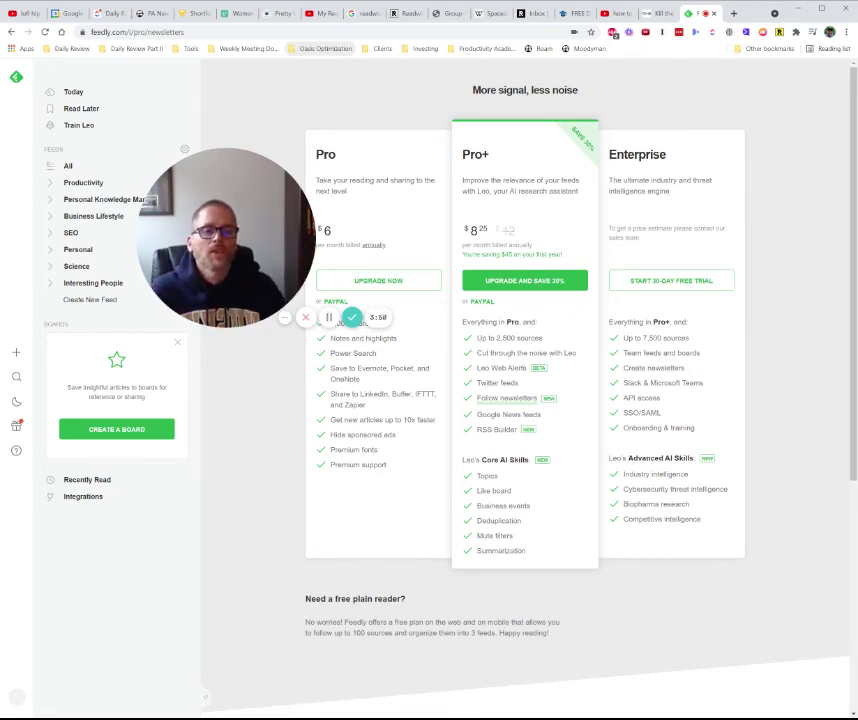
pyautogui.moveTo(262, 205); pyautogui.dragTo(243, 417)
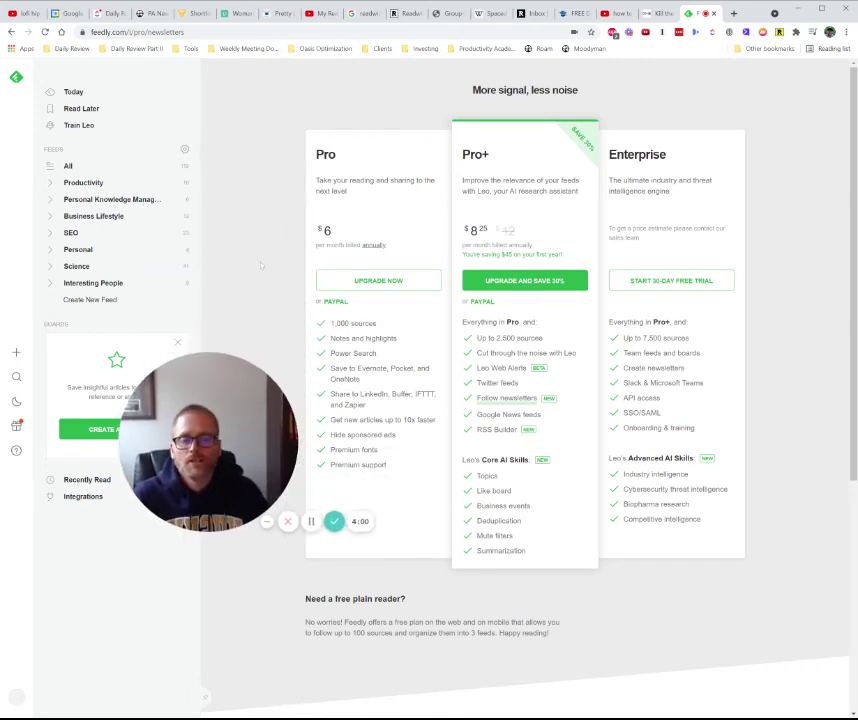
pyautogui.hotkey('alt', 'Left')
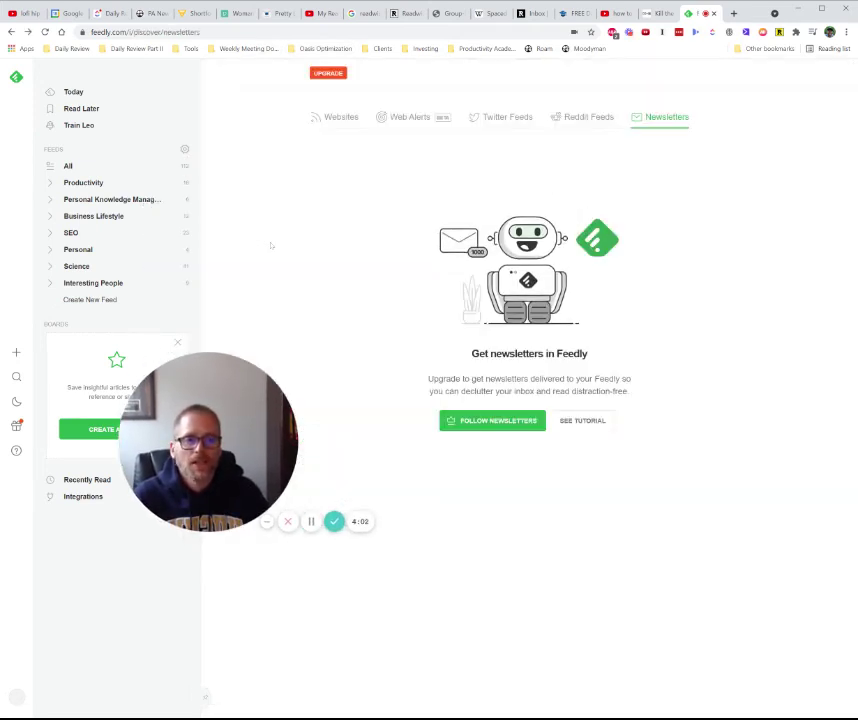